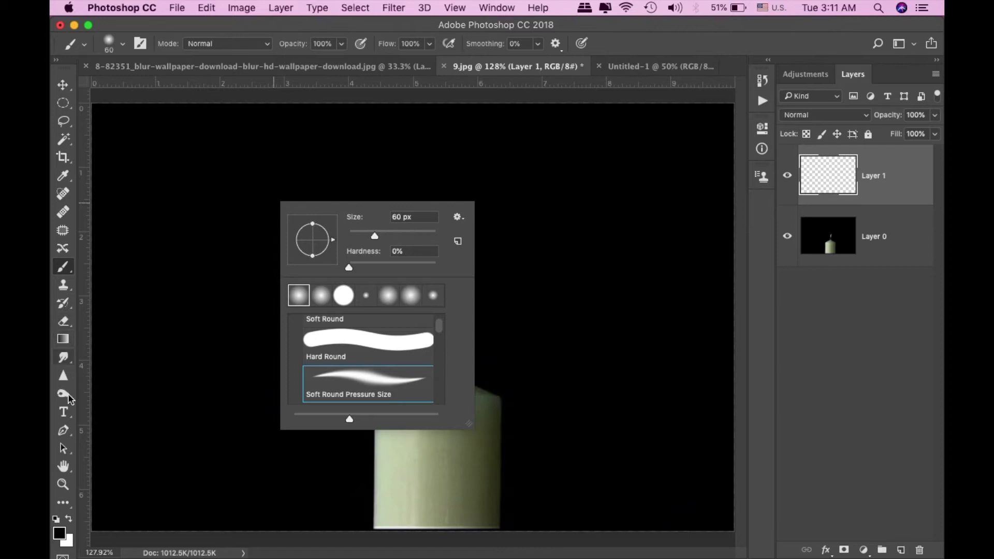
- Draw an S-curved path with the Pen tool from above the candle down to the wick, reshaping its middle anchor into a flame curve
left_click(63, 430)
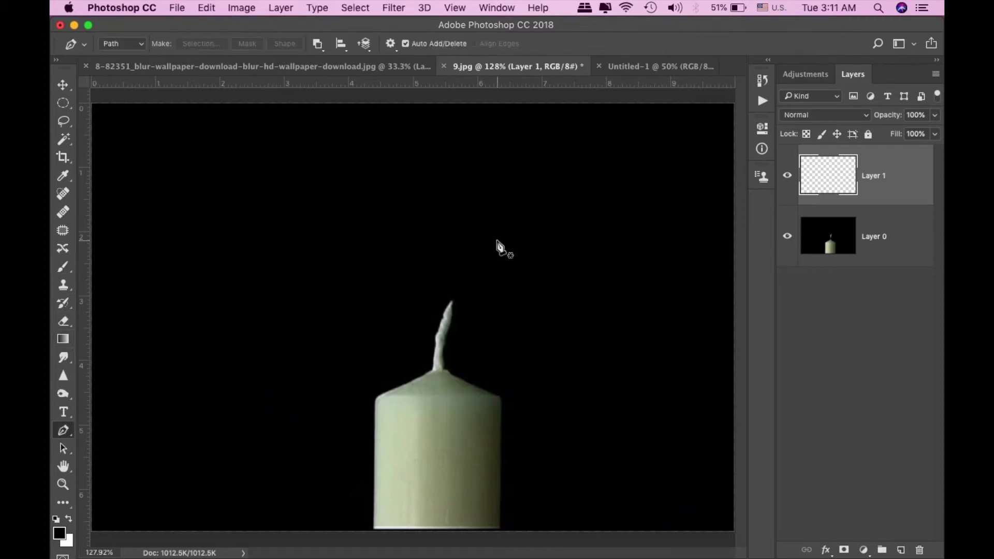
left_click(422, 163)
left_click_drag(477, 227, 459, 270)
left_click_drag(435, 354, 439, 369)
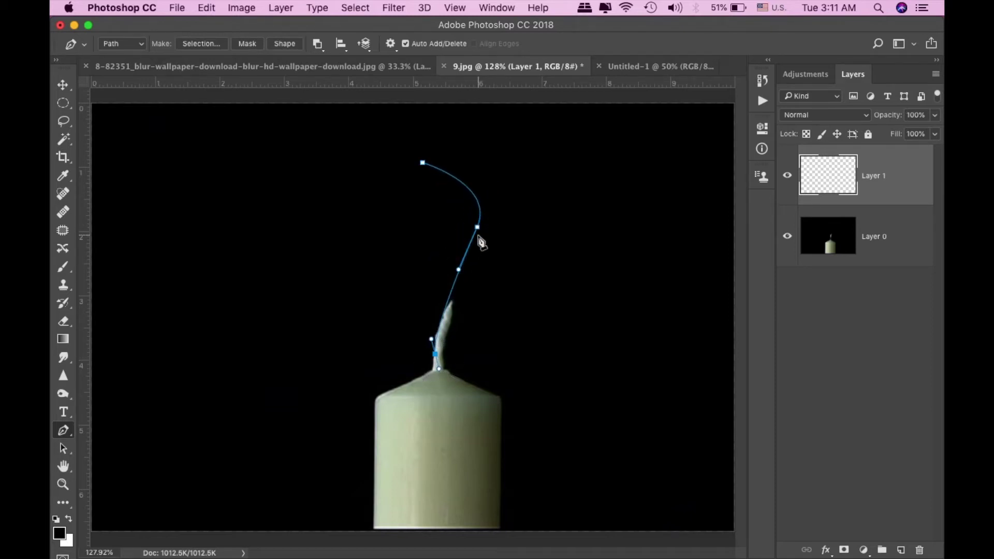
left_click_drag(477, 227, 466, 251)
left_click_drag(483, 208, 417, 189)
left_click_drag(469, 257, 451, 256)
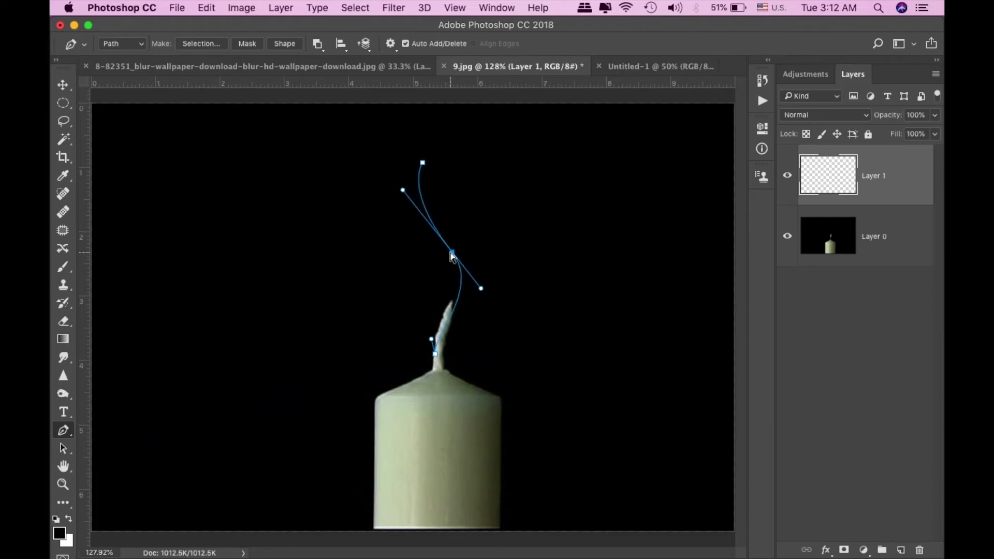
- Stroke the flame path in orange using the Brush with Simulate Pressure enabled
right_click(452, 256)
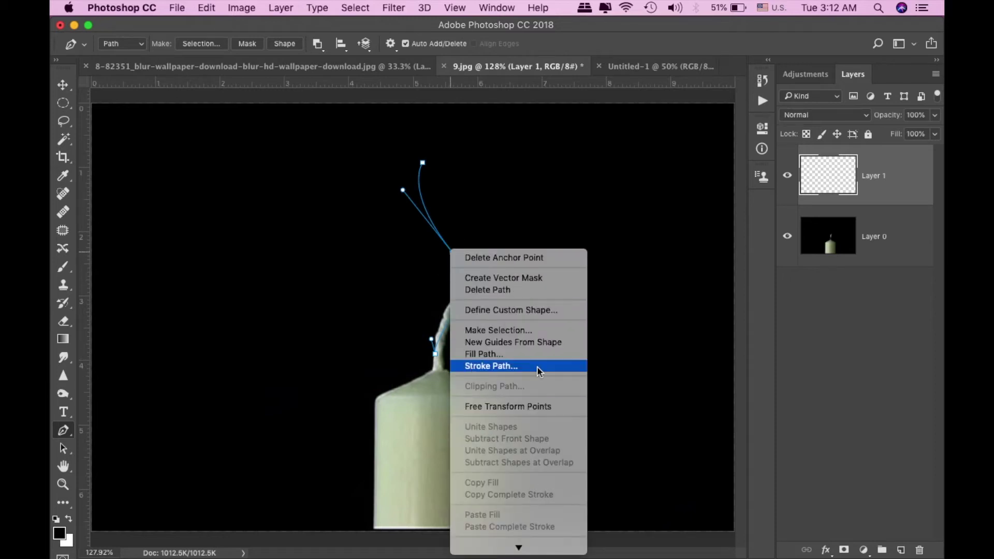
left_click(508, 367)
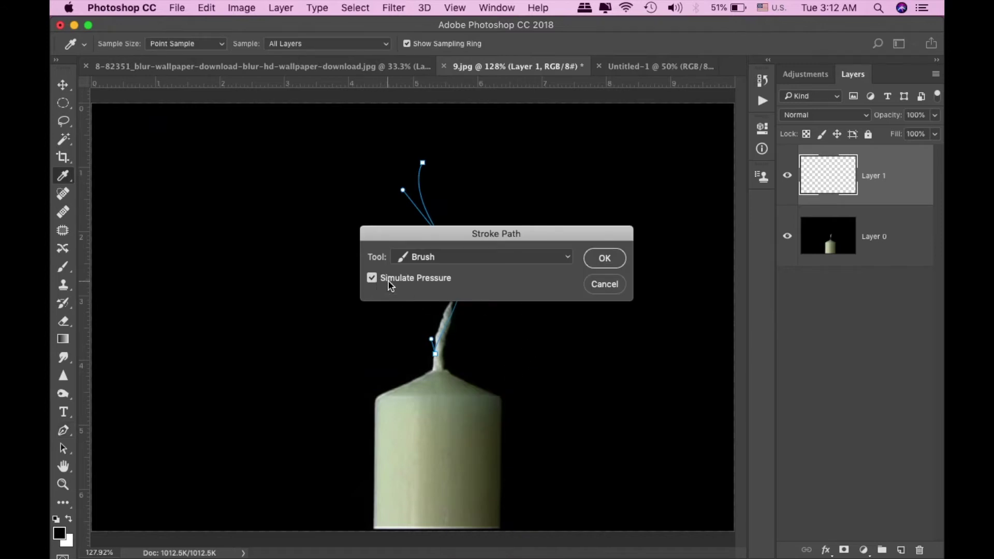
left_click(372, 279)
left_click(372, 279)
left_click(424, 262)
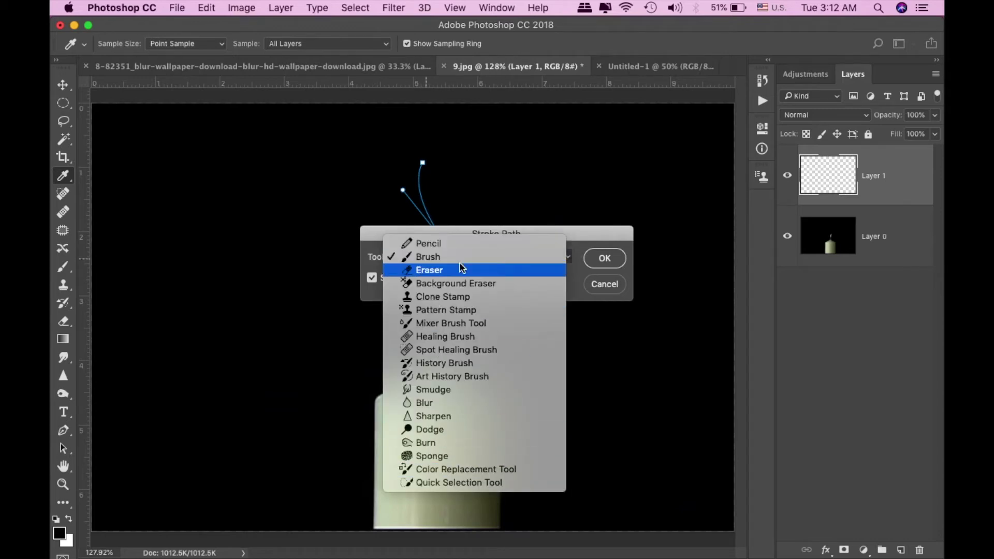
left_click(446, 258)
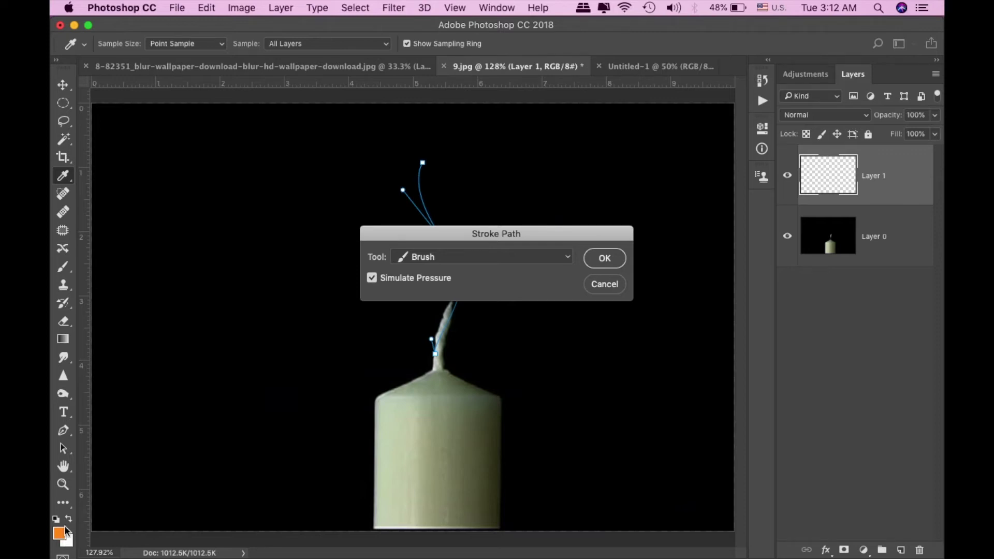
left_click(610, 259)
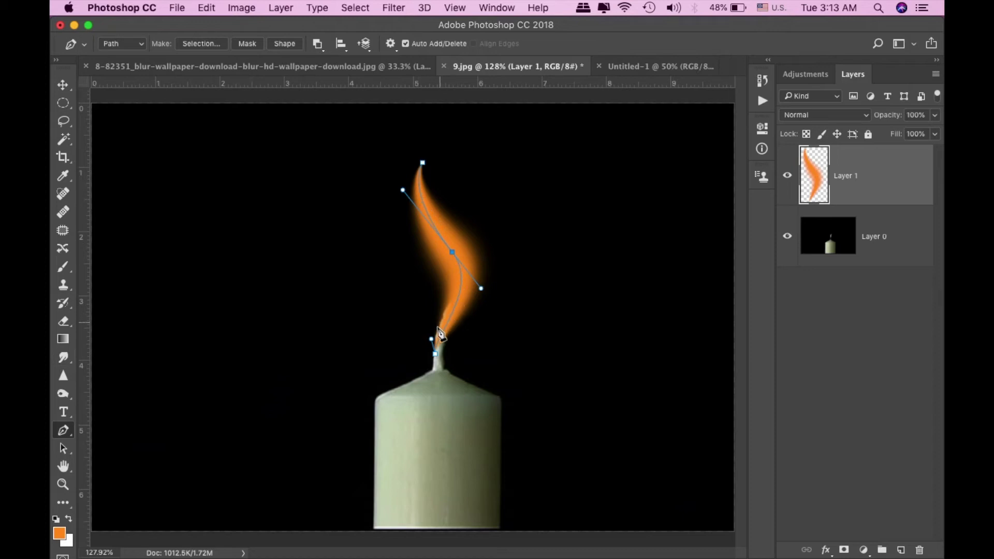
- Dismiss the work path so only the painted flame stroke remains on the canvas
left_click(435, 353)
key("Escape")
key("Escape")
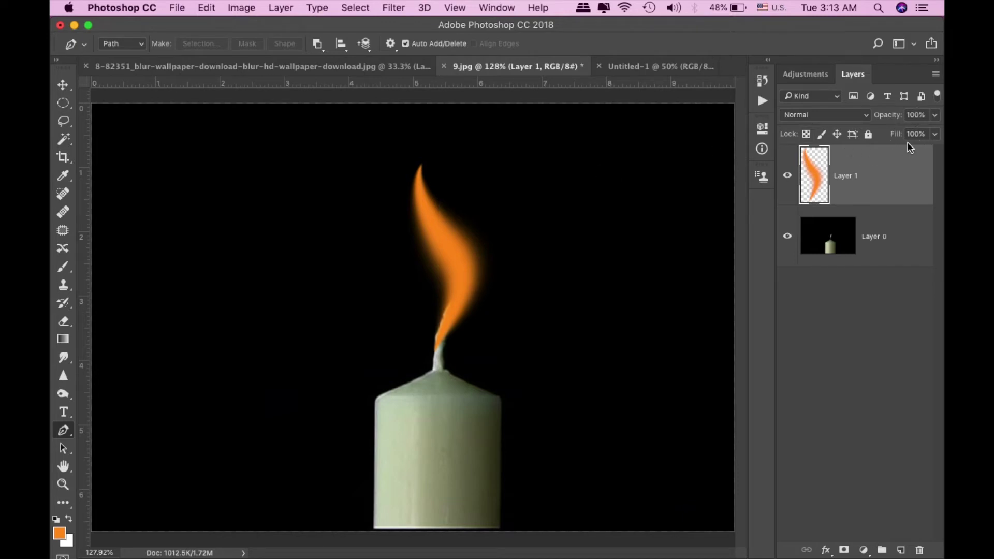
left_click(936, 116)
mouse_move(935, 134)
left_mouse_down()
mouse_move(880, 133)
mouse_move(935, 129)
left_mouse_up()
left_click(942, 112)
left_click(936, 135)
mouse_move(935, 151)
left_mouse_down()
mouse_move(877, 152)
mouse_move(941, 151)
left_mouse_up()
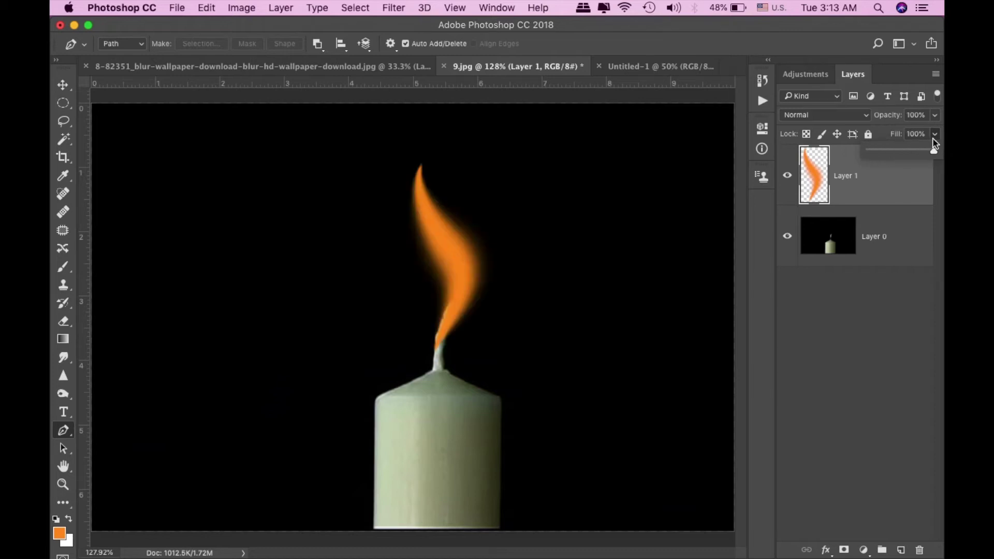
left_click(942, 127)
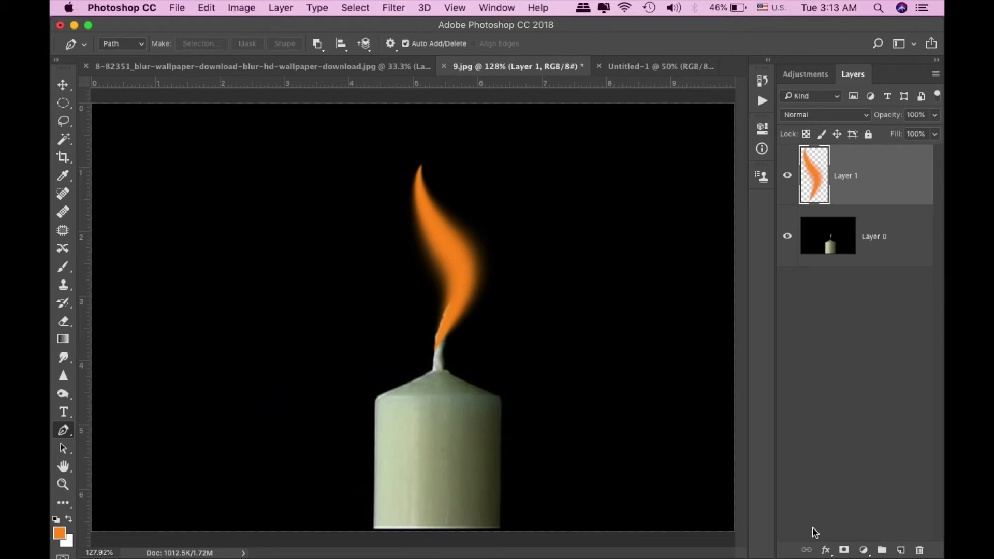
- Apply a red Outer Glow to the flame layer in Screen mode with 35% opacity, 16% spread and 142 px size
left_click(826, 551)
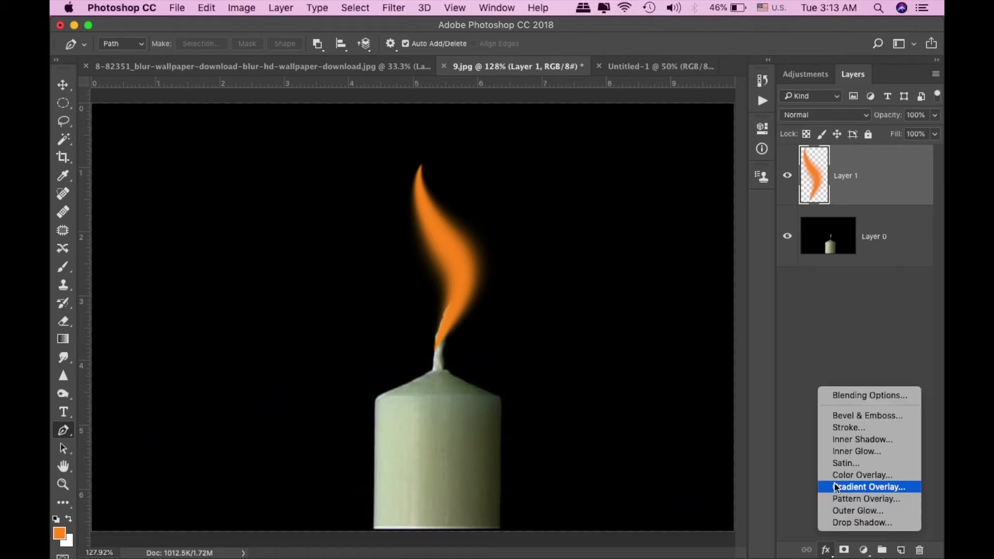
left_click(861, 512)
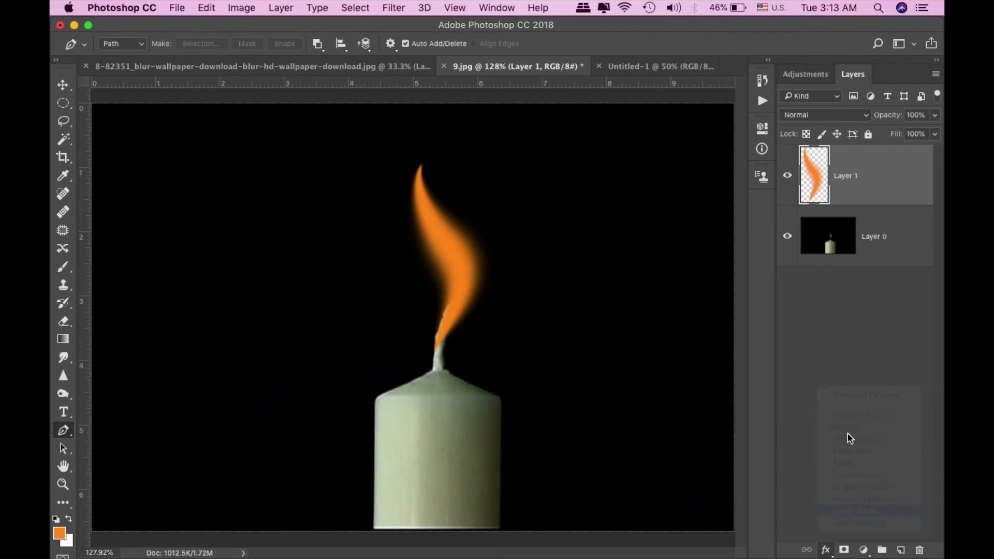
left_click_drag(572, 230, 706, 134)
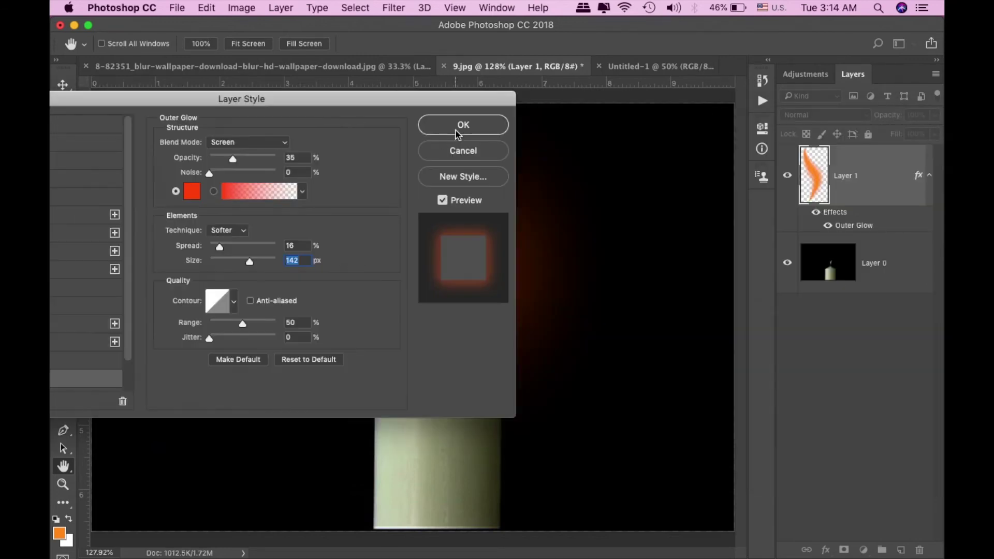
left_click(462, 125)
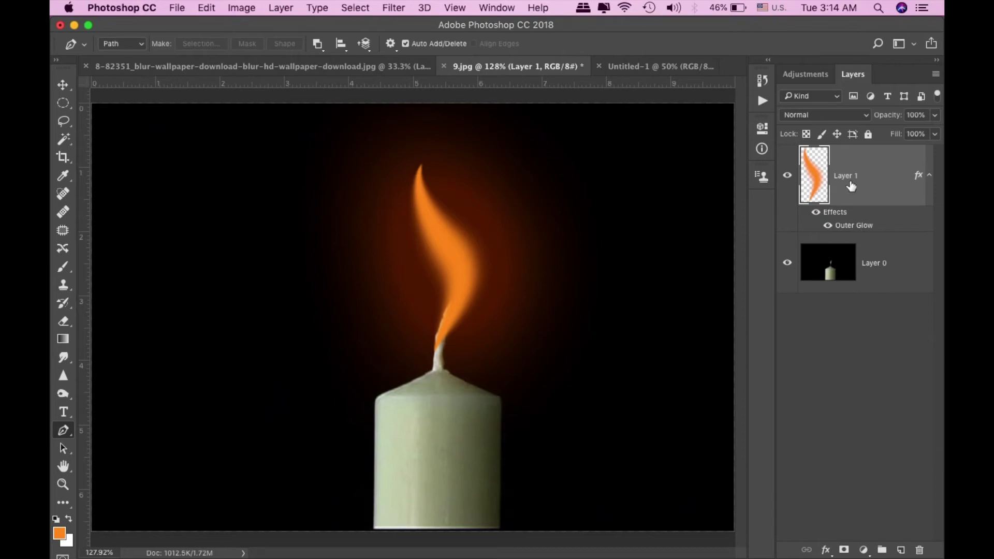
- Try the flame layer's fill at 0%, and set it to 62%
left_click(936, 116)
mouse_move(937, 136)
left_mouse_down()
mouse_move(873, 133)
mouse_move(944, 139)
left_mouse_up()
left_click(936, 117)
left_click(936, 134)
left_click_drag(935, 154, 850, 156)
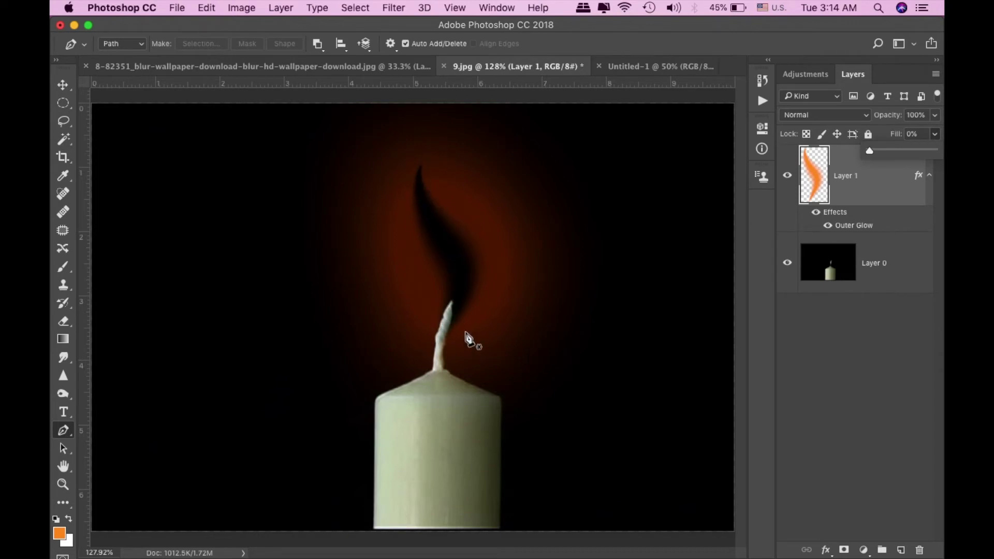
left_click_drag(873, 157, 911, 151)
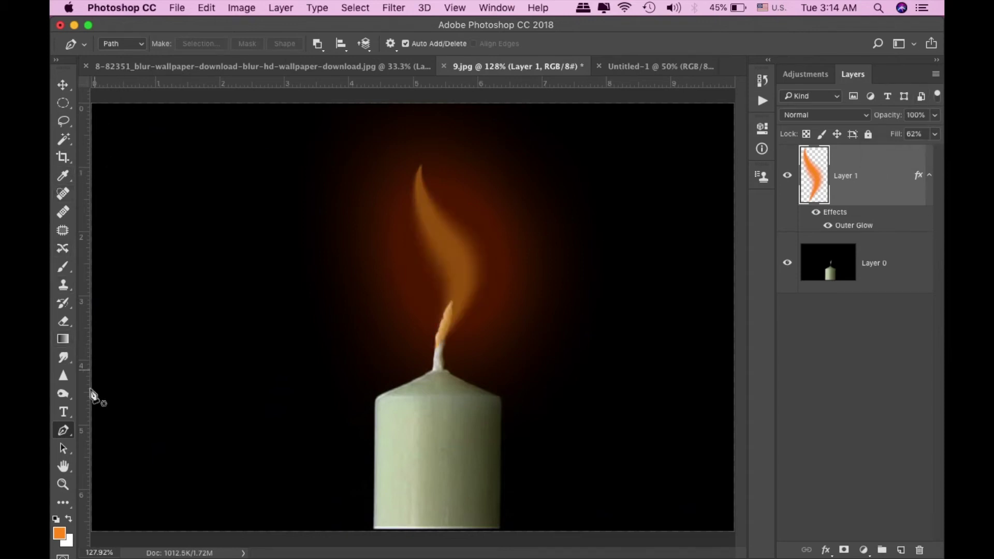
- Activate the Brush tool and view the available layer and brush blending modes
left_click(64, 267)
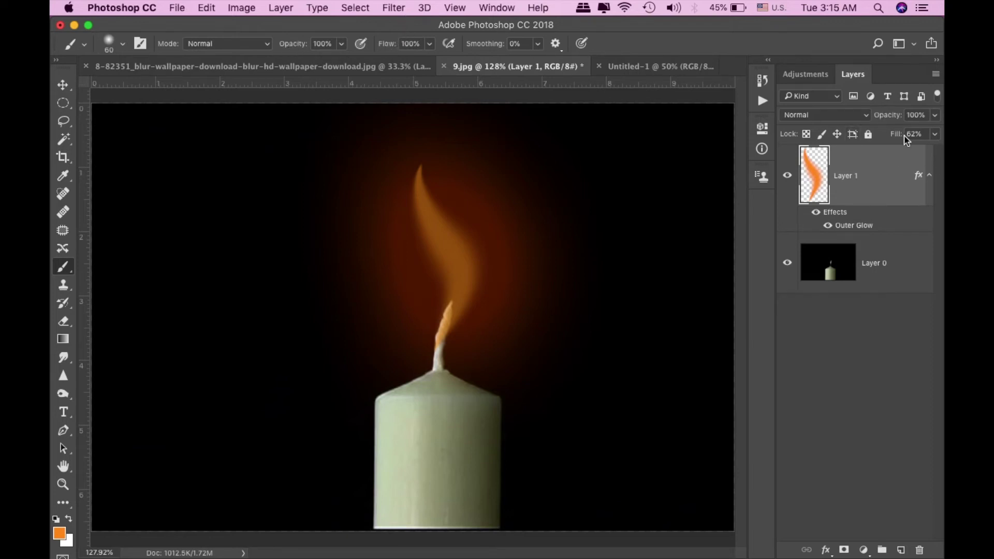
left_click(803, 116)
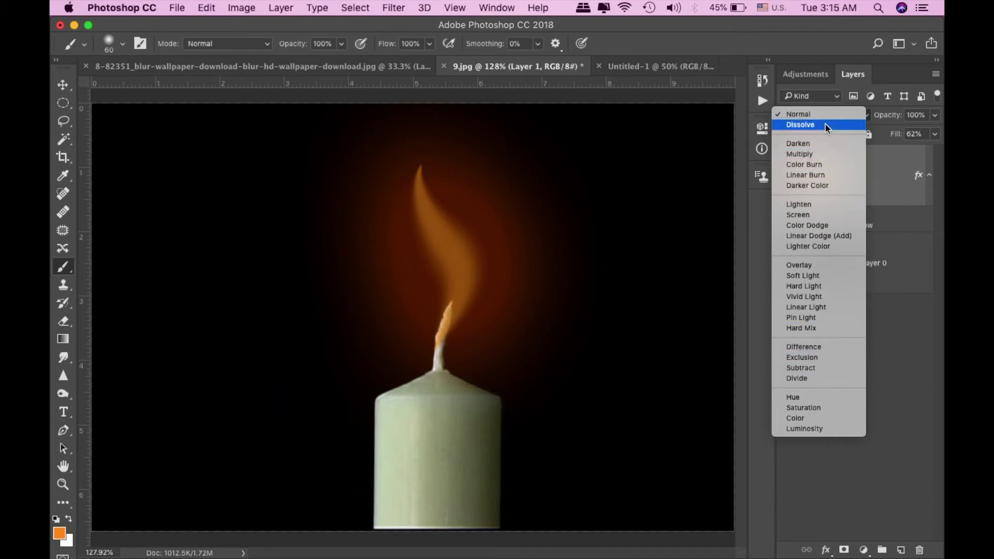
left_click(693, 103)
left_click(228, 43)
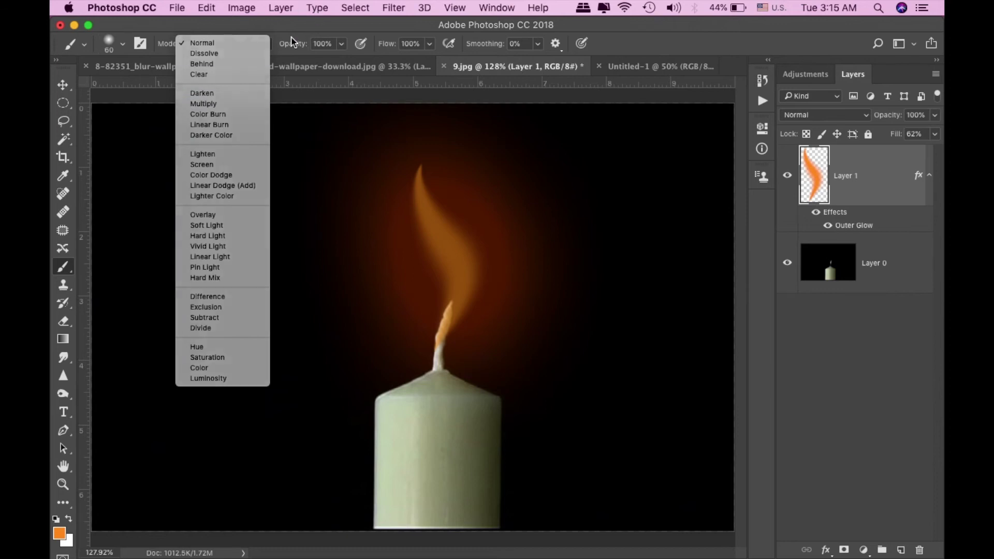
left_click(292, 52)
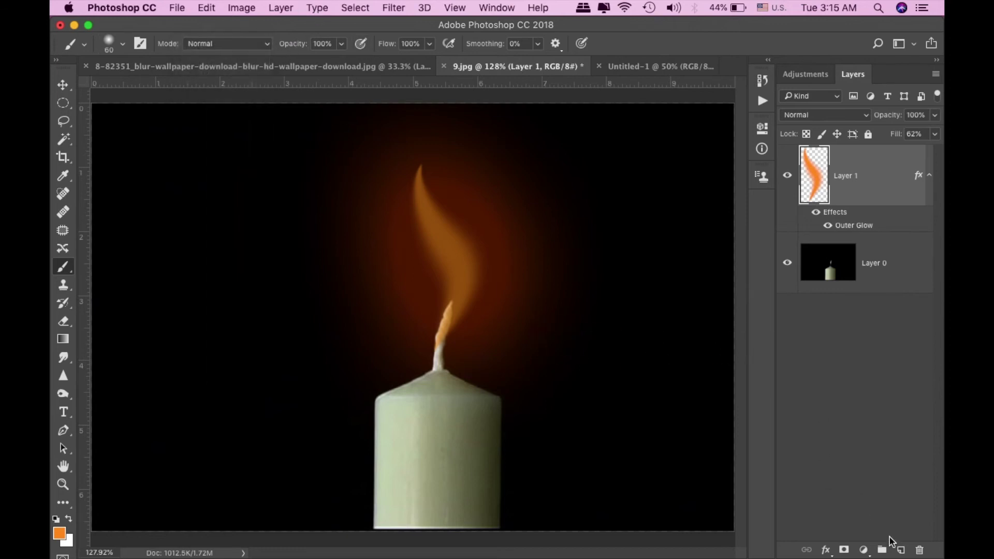
- On a new layer, paint two vertical orange strokes beside the candle, one at 100% flow and one at 42% flow
left_click(901, 550)
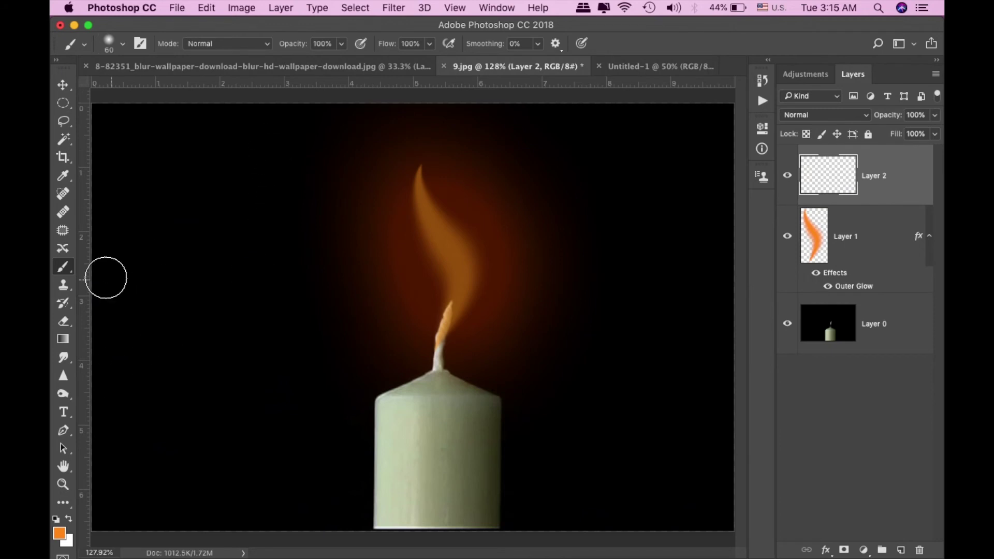
left_click_drag(249, 158, 246, 384)
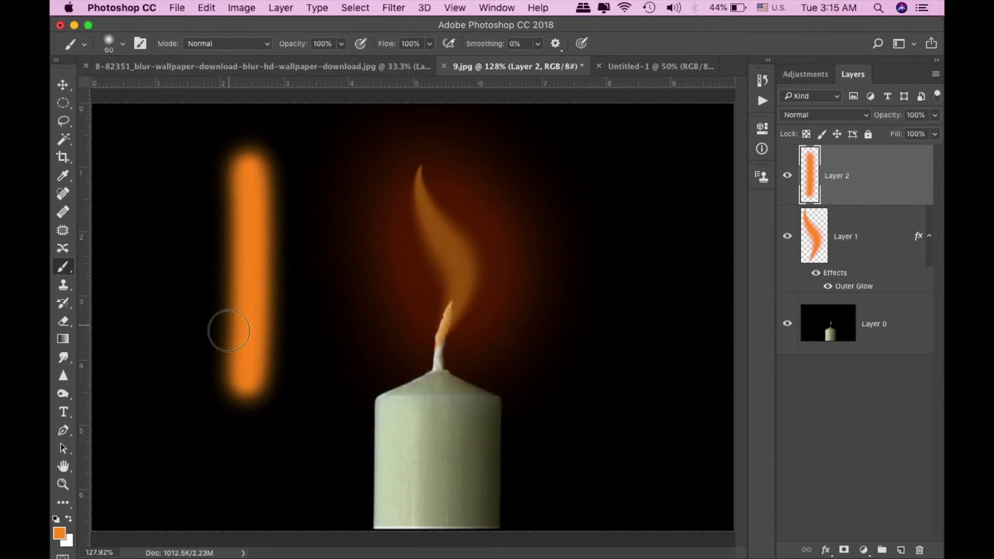
left_click(428, 46)
left_click_drag(430, 62, 391, 62)
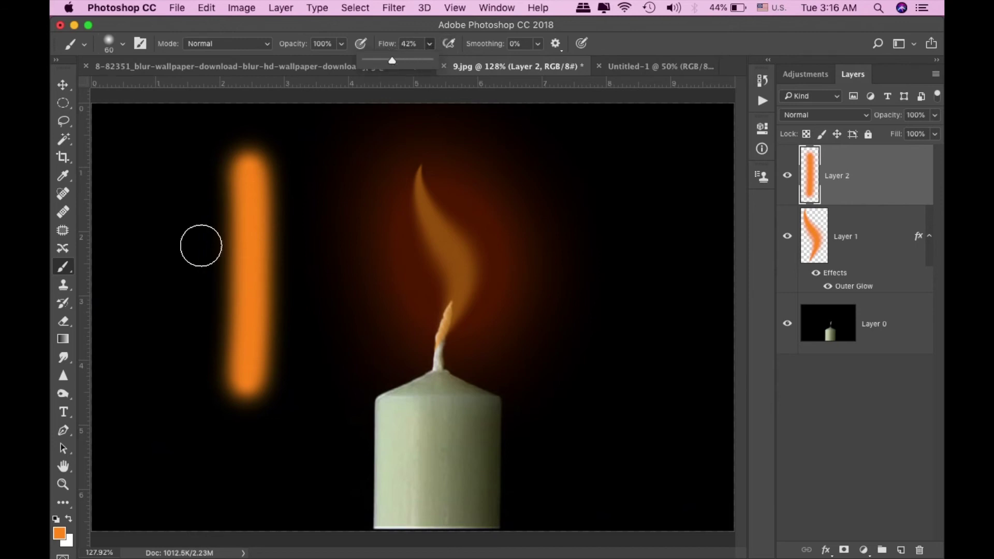
left_click(182, 164)
left_click_drag(182, 165, 168, 380)
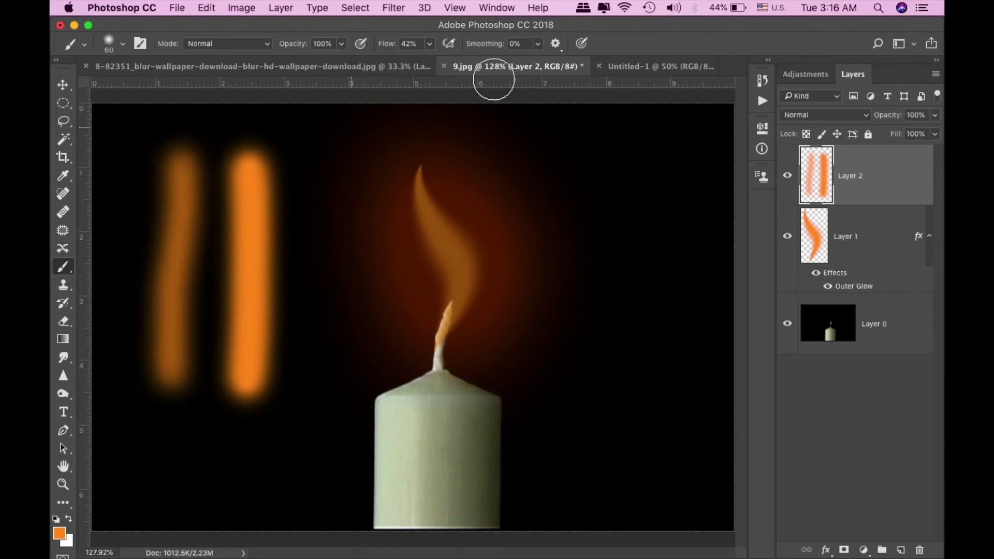
- Restore the brush flow to 100%, set its opacity to 49%, and paint a third vertical stroke between the others and the flame
left_click(429, 45)
left_click_drag(427, 58, 494, 61)
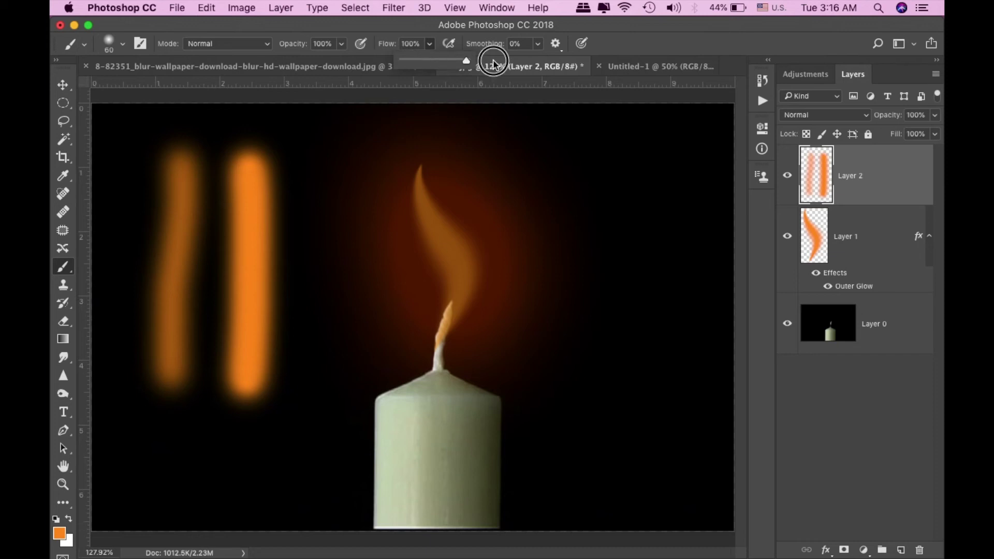
left_click(342, 45)
left_click_drag(342, 62, 309, 75)
left_click_drag(312, 157, 319, 351)
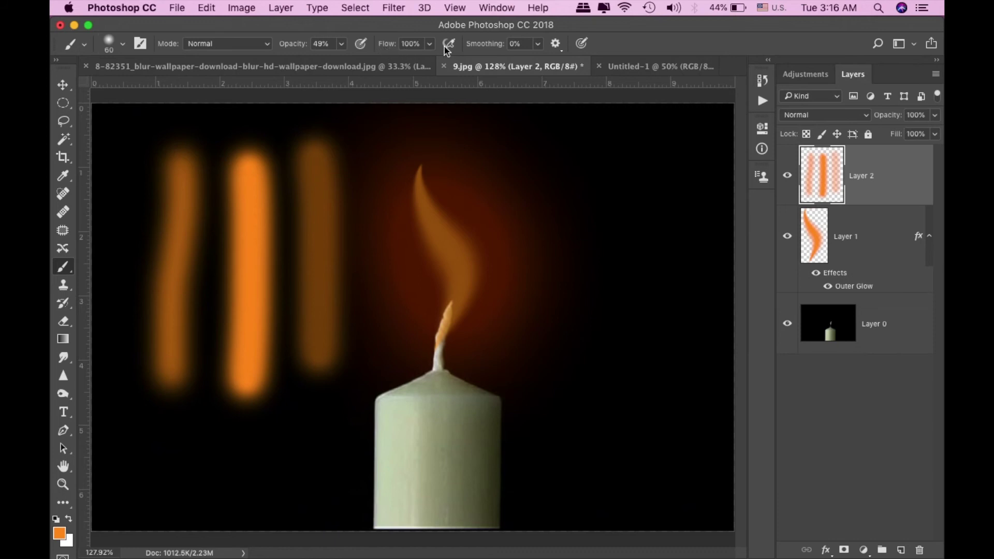
- Set the brush to 12% flow and 100% opacity, and paint a fourth vertical stroke next to the flame
left_click(429, 49)
mouse_move(421, 60)
left_mouse_down()
mouse_move(374, 72)
mouse_move(409, 61)
left_mouse_up()
left_click(341, 44)
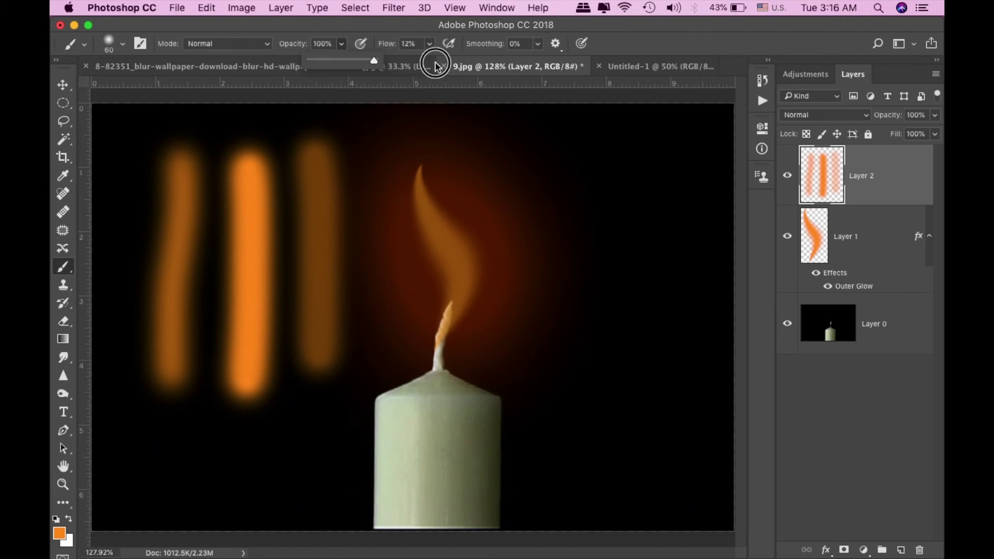
mouse_move(348, 160)
left_mouse_down()
mouse_move(357, 316)
mouse_move(354, 158)
mouse_move(372, 332)
left_mouse_up()
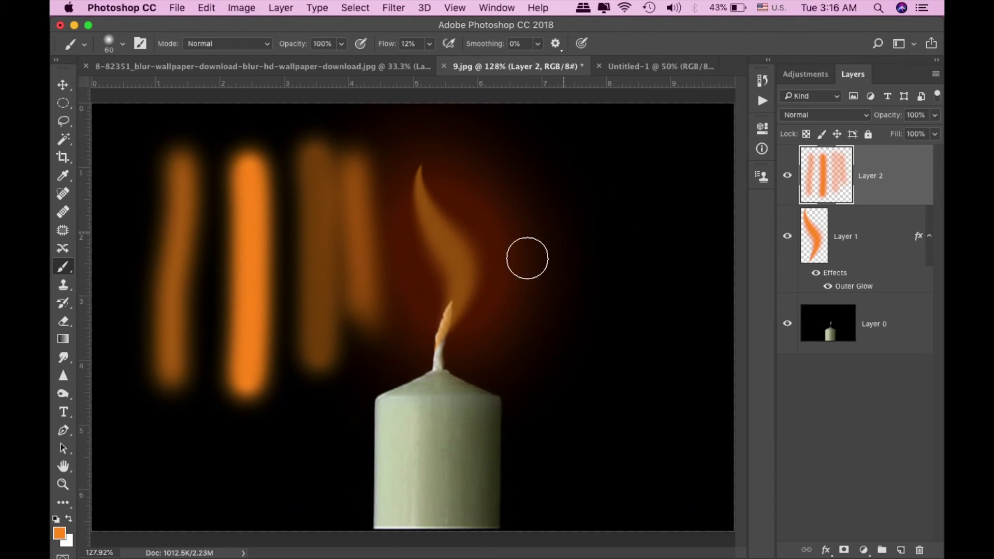
- Switch to the blurred wallpaper image and set the brush opacity to 37%
left_click(296, 69)
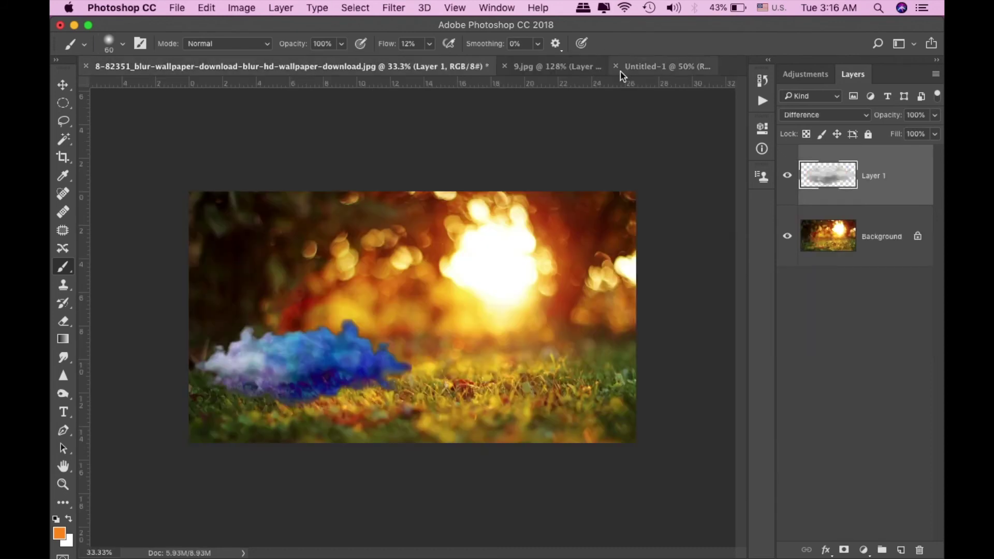
left_click(342, 45)
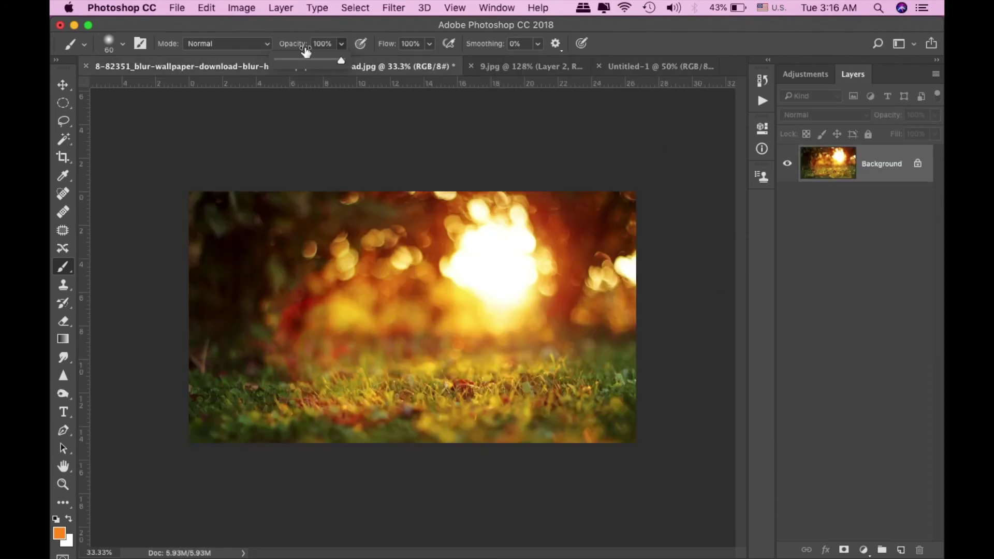
left_click_drag(343, 63, 301, 66)
left_click(438, 217)
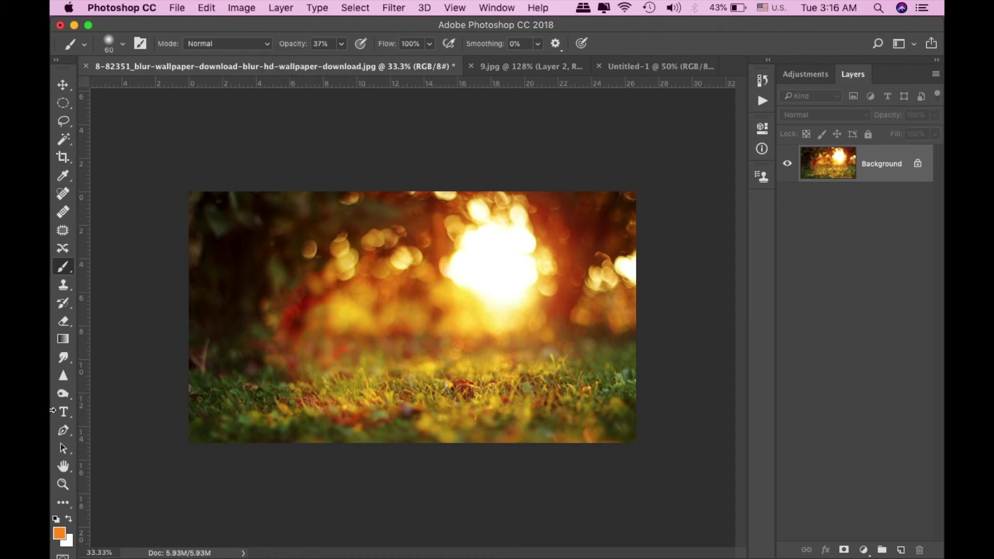
- Set the foreground colour to blue 0f1aff and paint a vertical stroke along the edge of the bright sun glow
left_click(60, 534)
left_click(771, 386)
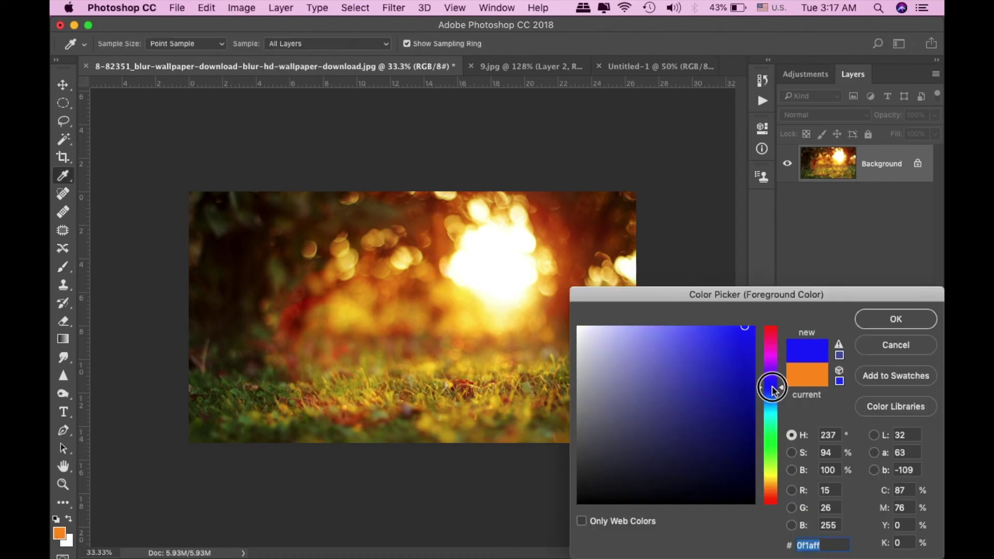
left_click(896, 319)
mouse_move(449, 212)
left_mouse_down()
mouse_move(448, 310)
mouse_move(438, 258)
left_mouse_up()
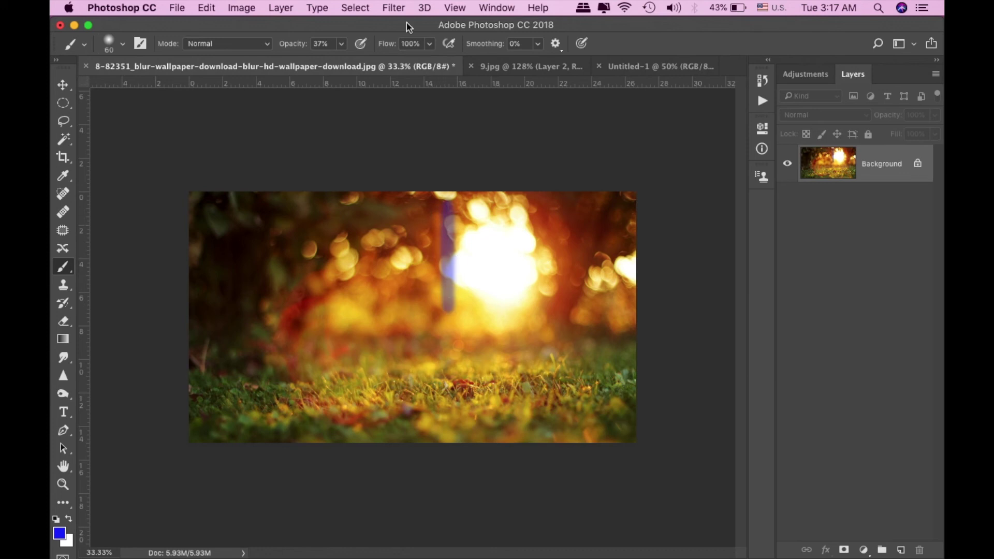
- Set the brush to 59% flow and 100% opacity, and paint a vertical blue stroke just left of the faint one
left_click(430, 43)
left_click_drag(431, 63, 404, 63)
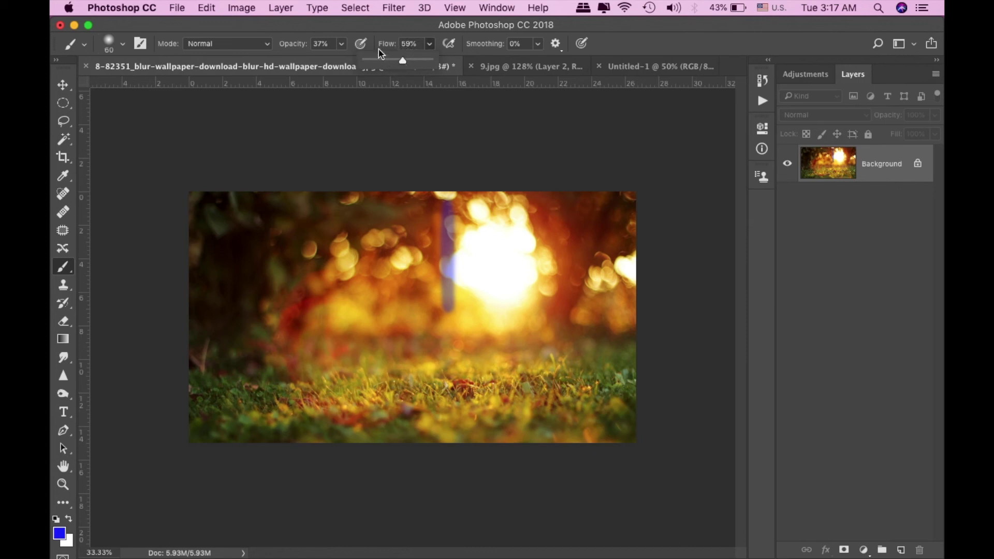
left_click(342, 43)
left_click_drag(345, 60, 485, 67)
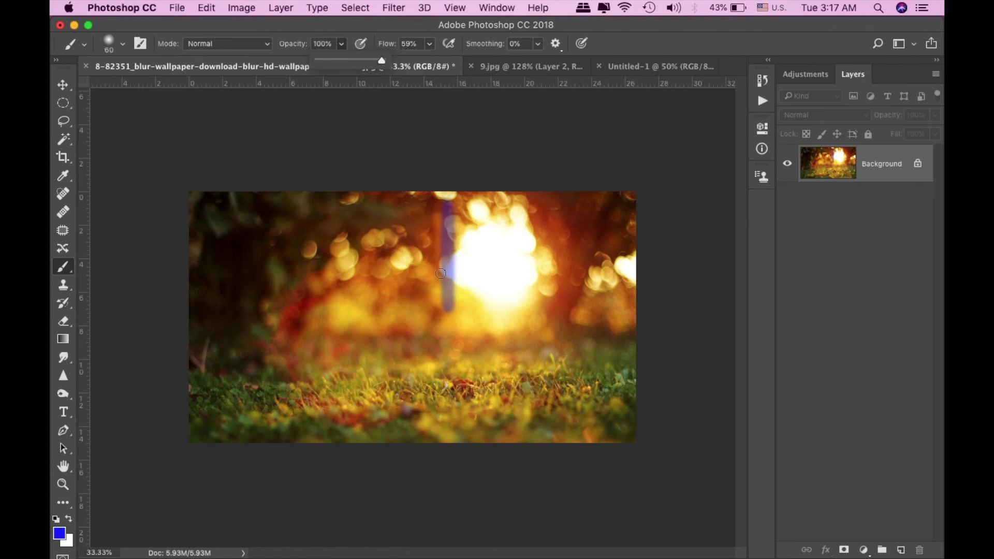
left_click_drag(430, 215, 437, 304)
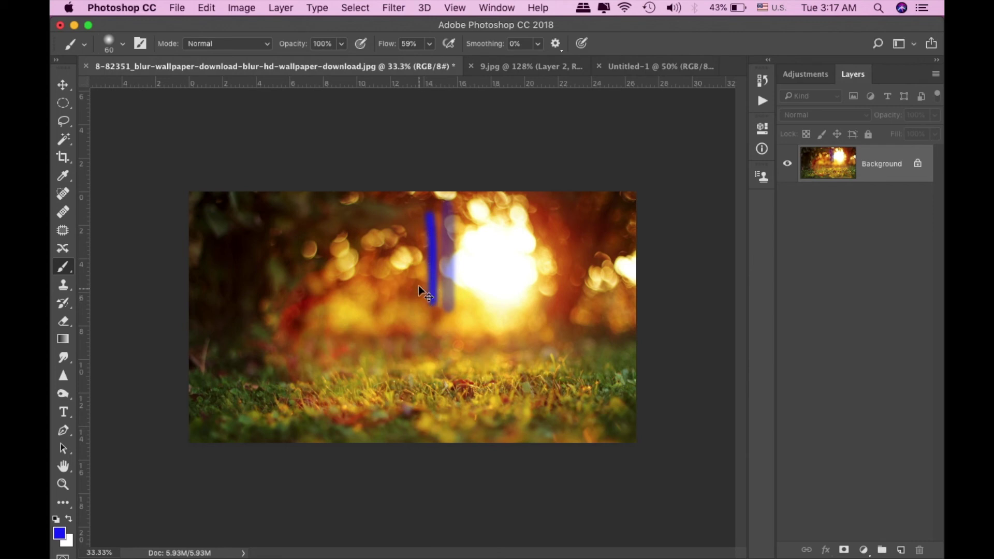
- Lower the brush flow to 23% and paint a third vertical stroke left of the others, going over it a second time
left_click(415, 220, "super")
mouse_move(416, 221)
left_mouse_down()
mouse_move(466, 313)
mouse_move(473, 253)
left_mouse_up()
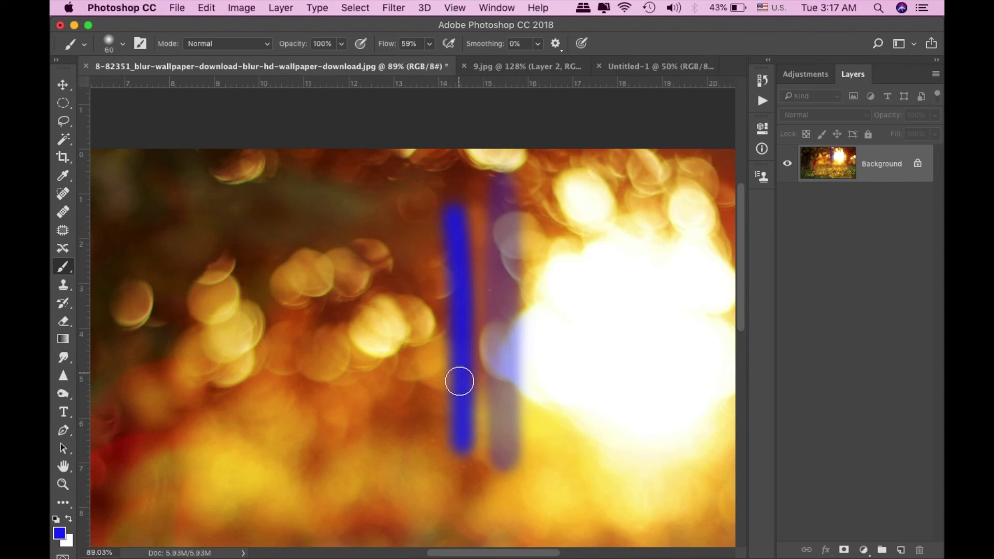
left_click(433, 47)
left_click_drag(426, 60, 406, 60)
left_click_drag(421, 222, 419, 397)
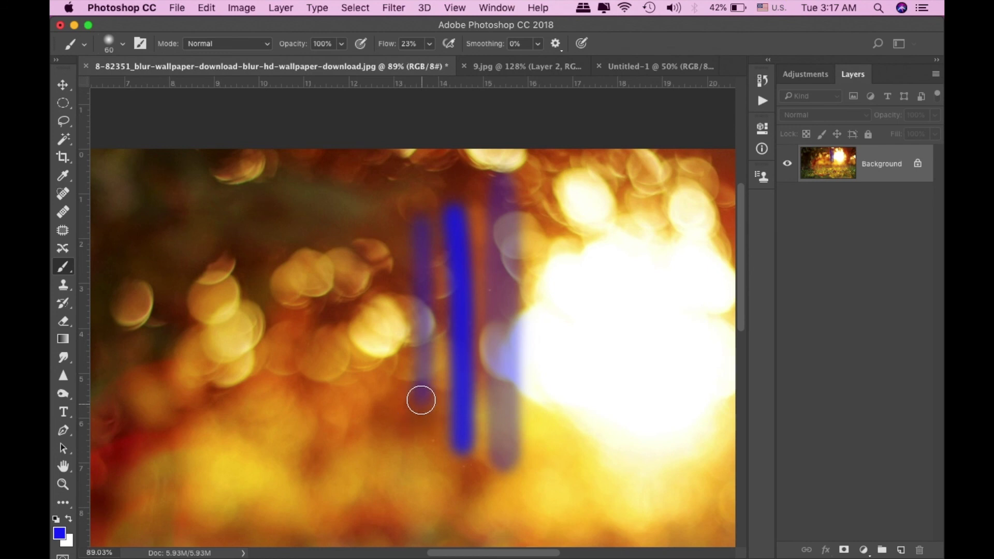
left_click_drag(420, 231, 424, 399)
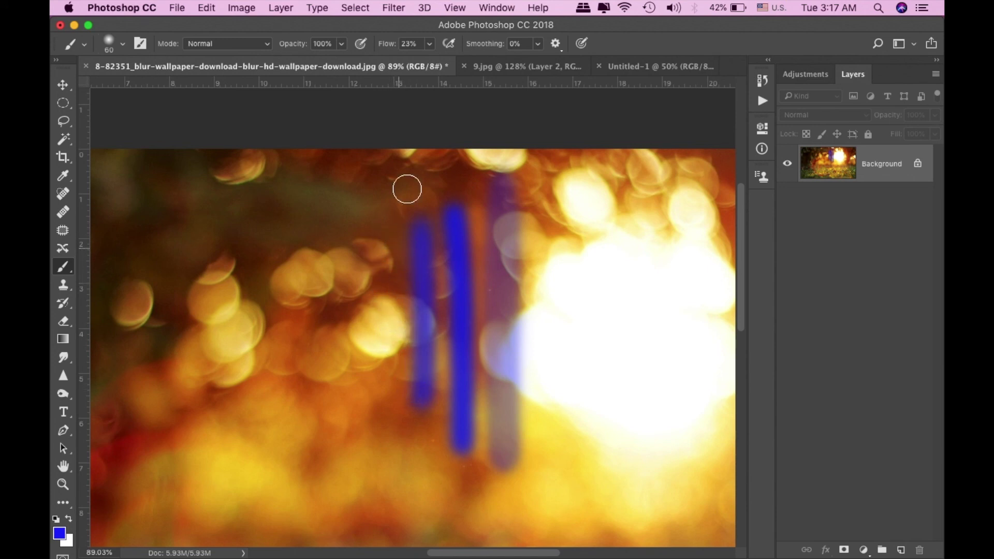
- Restore the brush flow to 100% and paint a fourth vertical stroke left of the 23% flow stroke
mouse_move(432, 47)
left_mouse_down()
mouse_move(430, 62)
mouse_move(518, 85)
left_mouse_up()
left_click_drag(382, 207, 372, 371)
- Reduce the brush opacity to 38% and paint two partly overlapping vertical strokes left of the solid blue stroke
mouse_move(337, 48)
left_mouse_down()
mouse_move(336, 70)
mouse_move(297, 70)
left_mouse_up()
left_click_drag(340, 206, 337, 350)
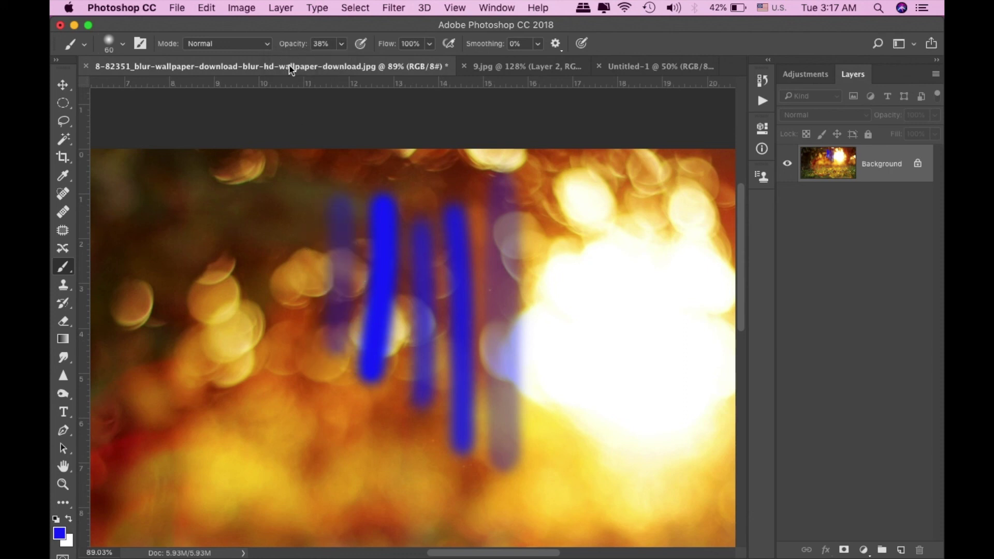
left_click_drag(323, 196, 321, 334)
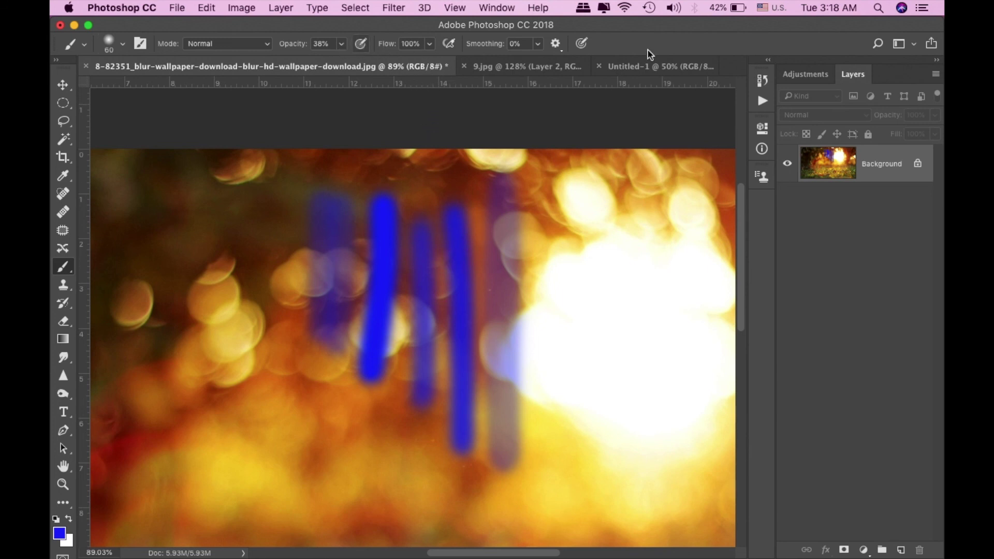
- Unlock the Background layer of the wallpaper image to convert it into a regular layer
left_click(919, 165)
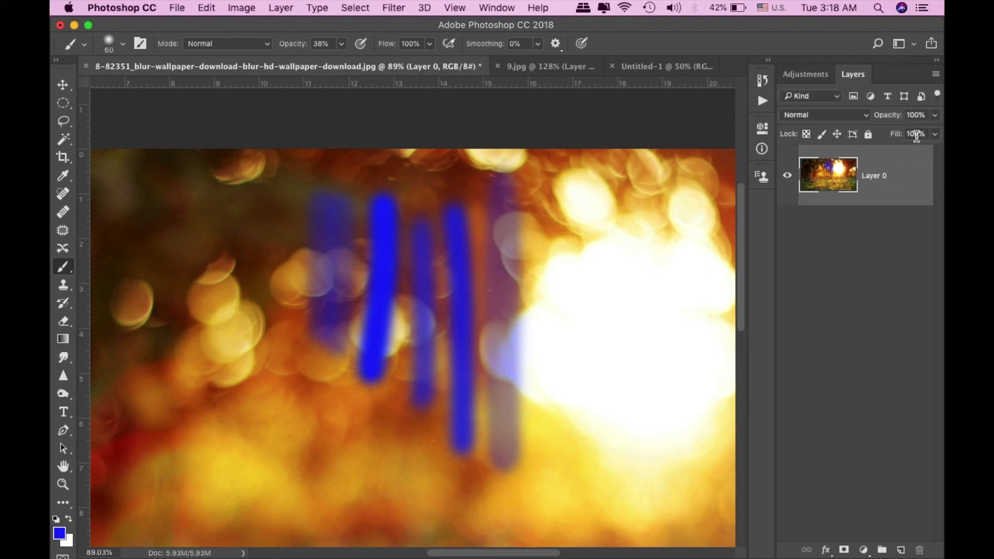